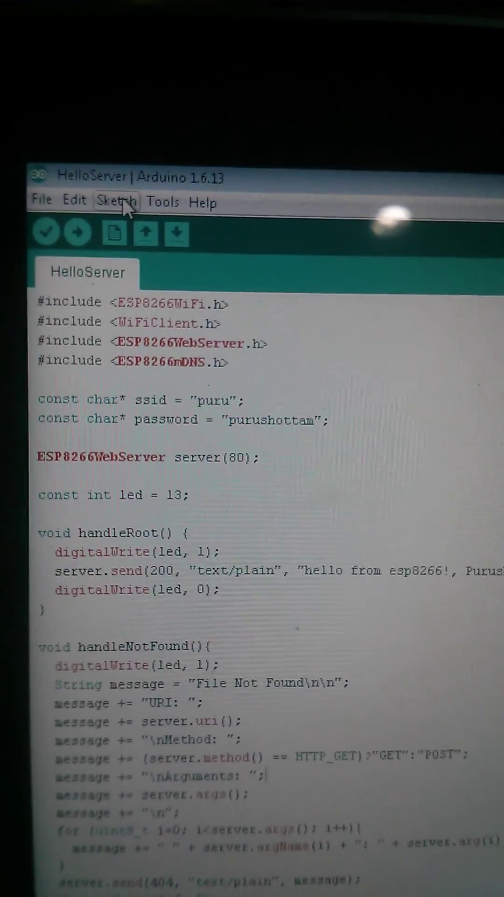
Step: Select the NodeMCU 1.0 (ESP-12E Module) board on port COM6 under Tools
click(122, 175)
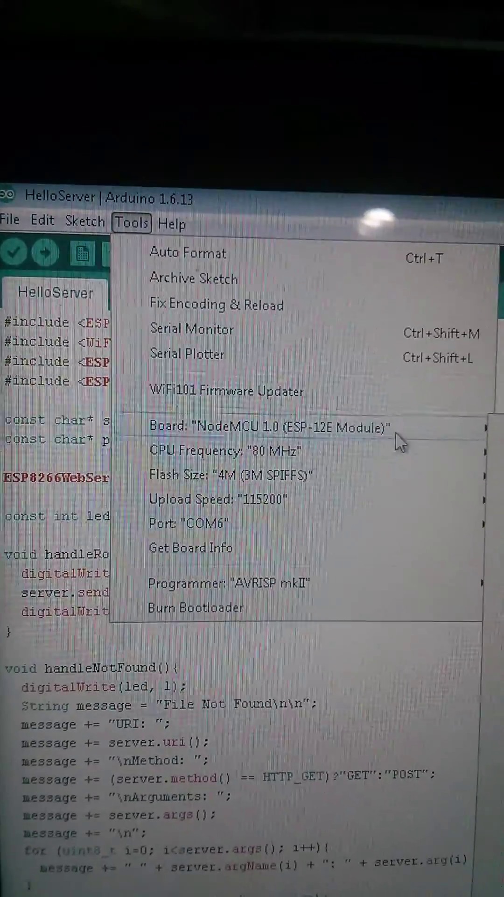
mouse_move(56, 40)
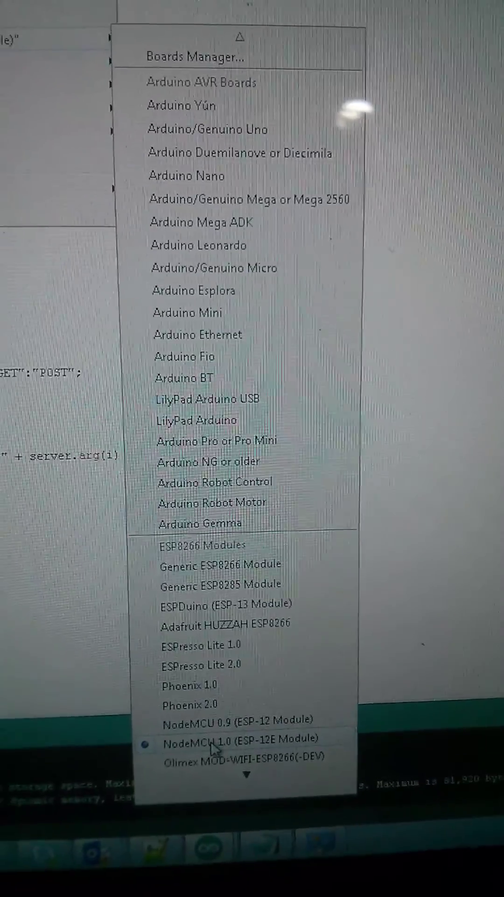
click(114, 474)
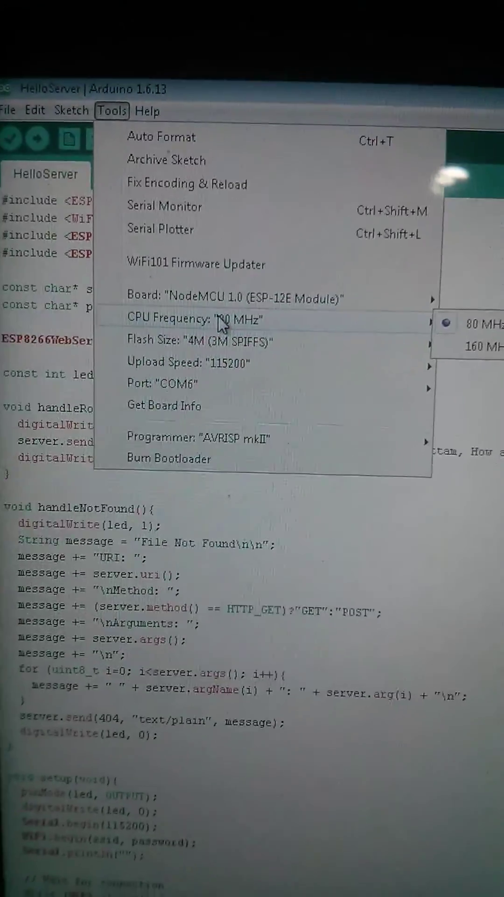
mouse_move(140, 380)
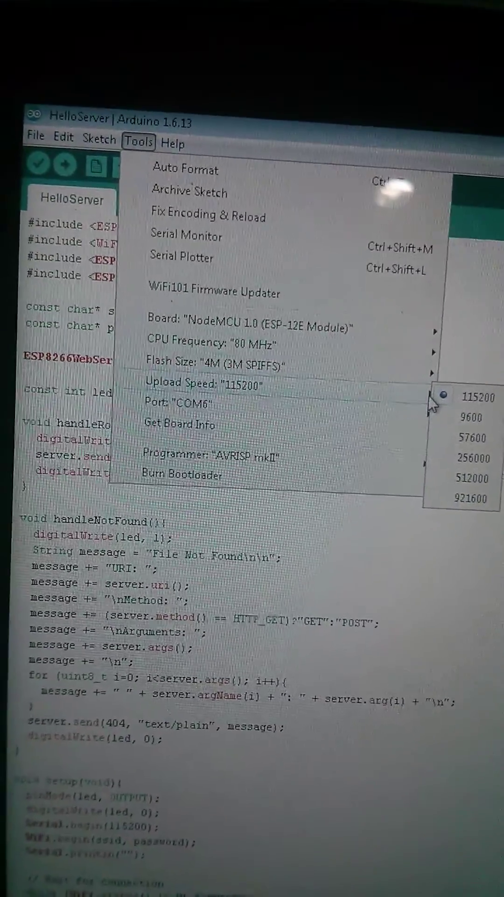
mouse_move(105, 379)
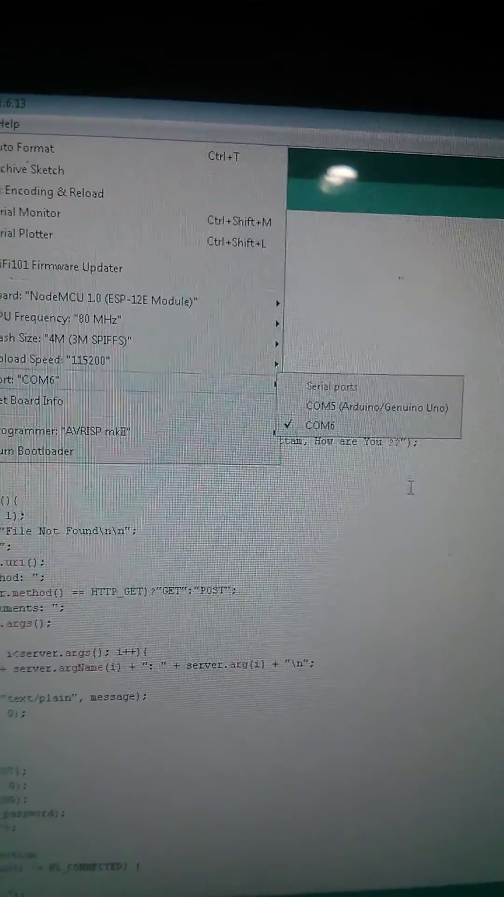
click(240, 628)
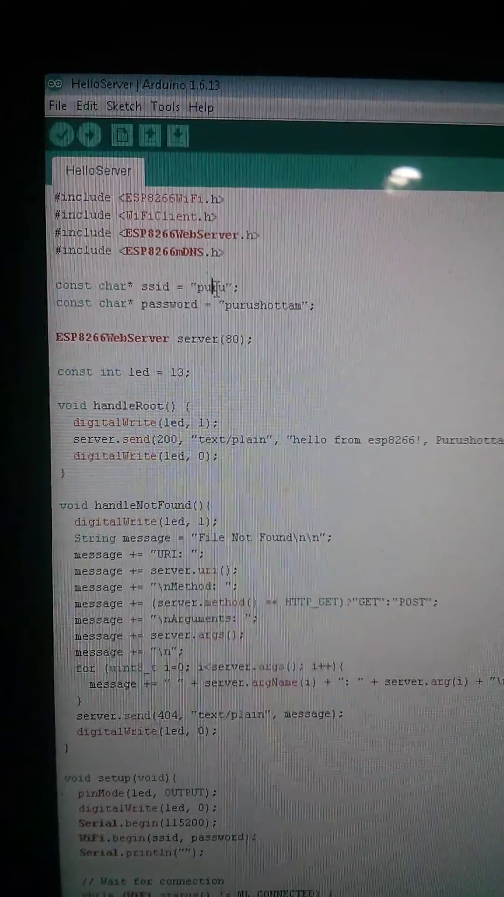
double_click(253, 300)
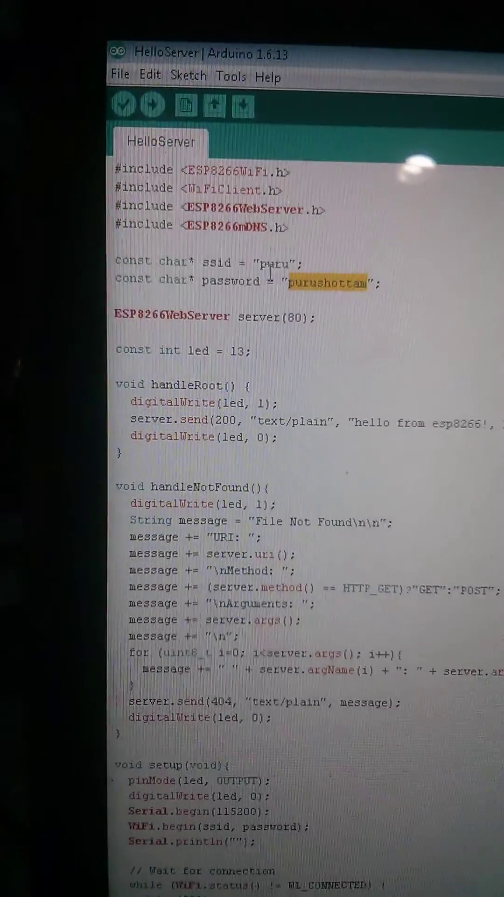
double_click(190, 264)
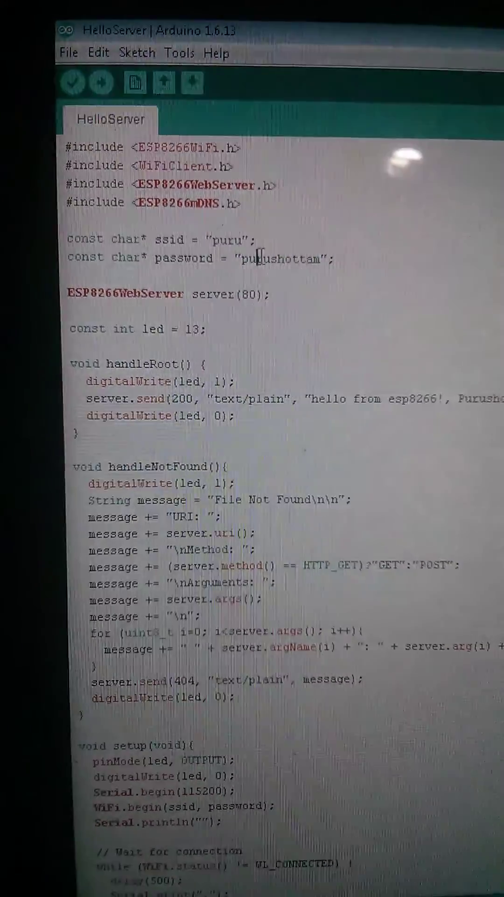
double_click(266, 258)
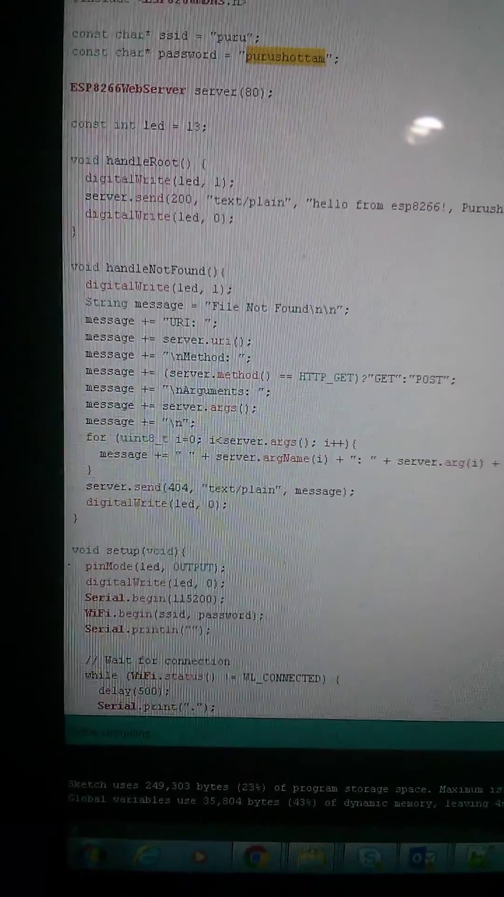
Step: Add Serial.print("IP address: ") and Serial.println(WiFi.localIP()) inside setup()
click(270, 394)
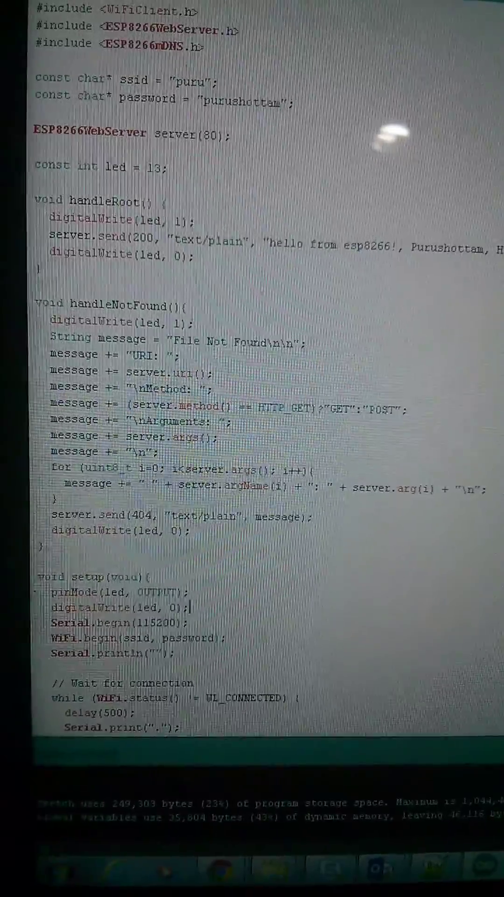
text(Serial.print("IP address: ");   Serial.println(WiFi.localIP());)
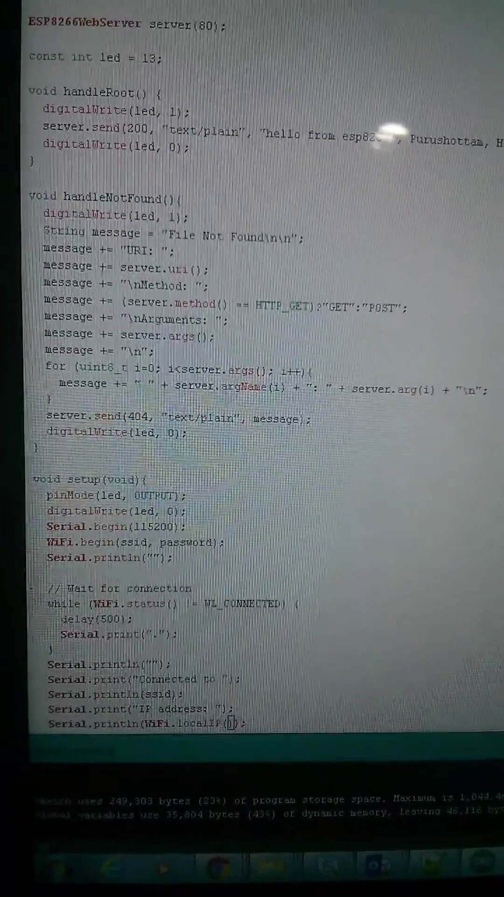
text(    if (MDNS.begin("esp8266")) {)
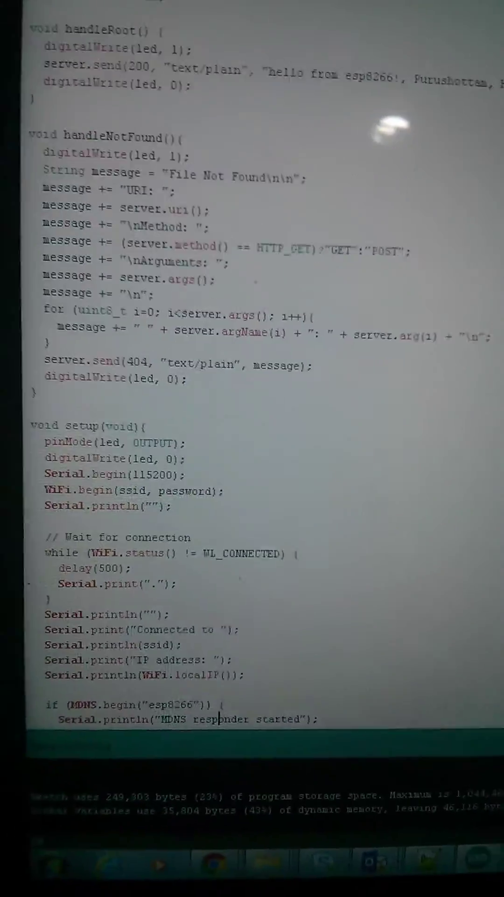
text(     Serial.println("MDNS responder started");   }    server.on("/", handleRoot);)
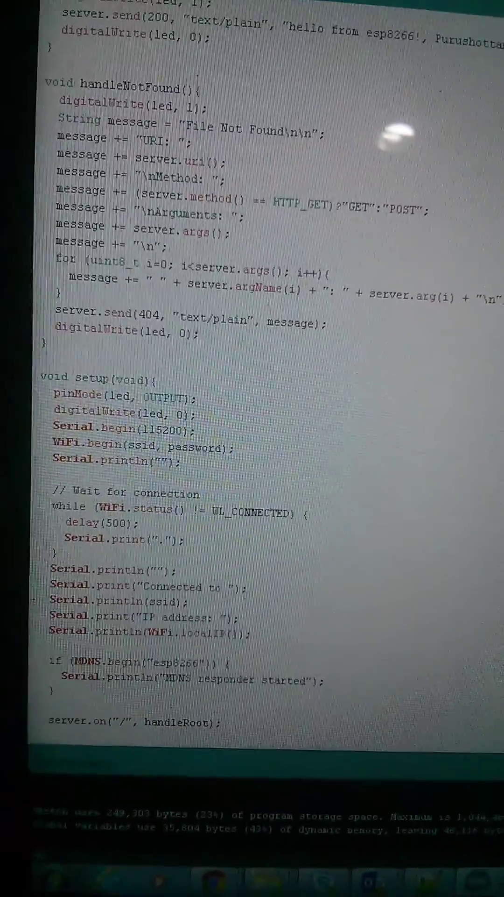
text(    server.on("/inline", [](){)
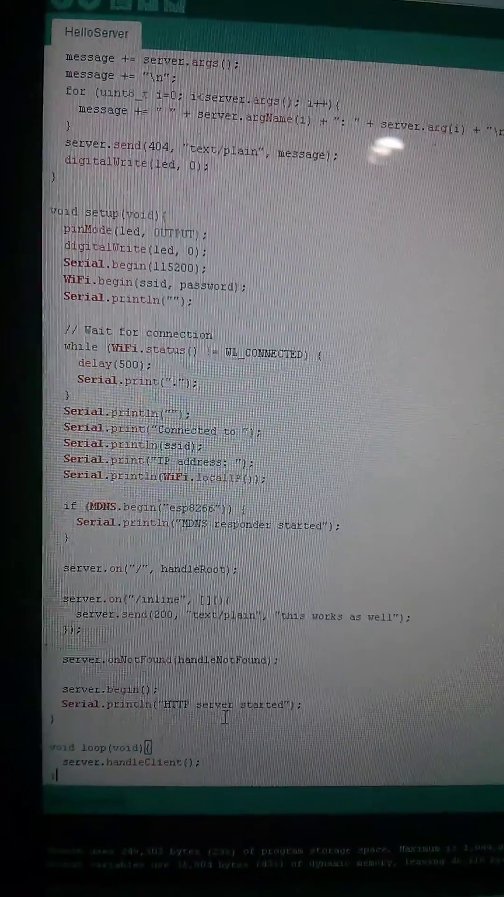
key(Up)
key(Up)
key(Up)
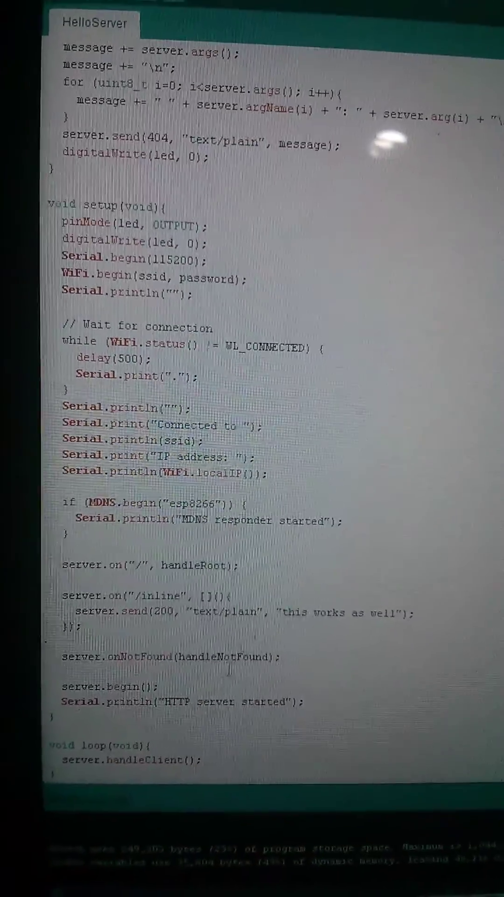
key(Down)
key(Down)
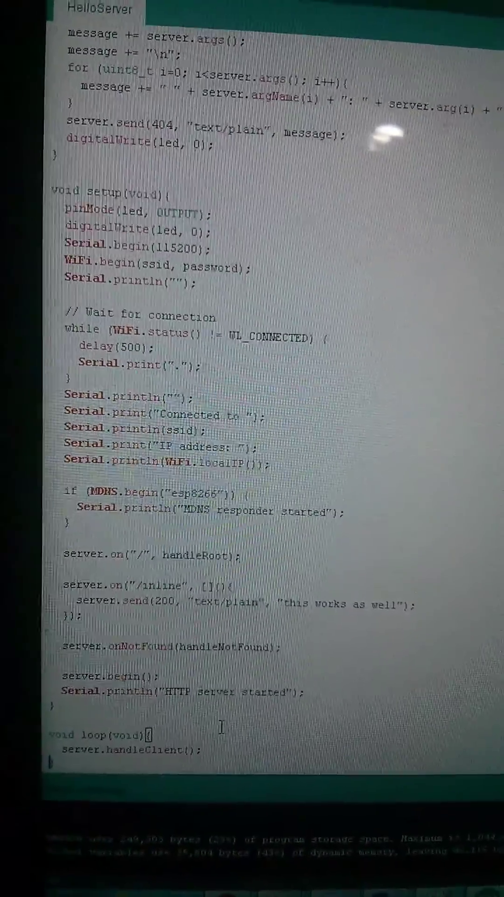
key(Up)
key(Up)
key(Up)
key(Up)
key(Up)
key(Up)
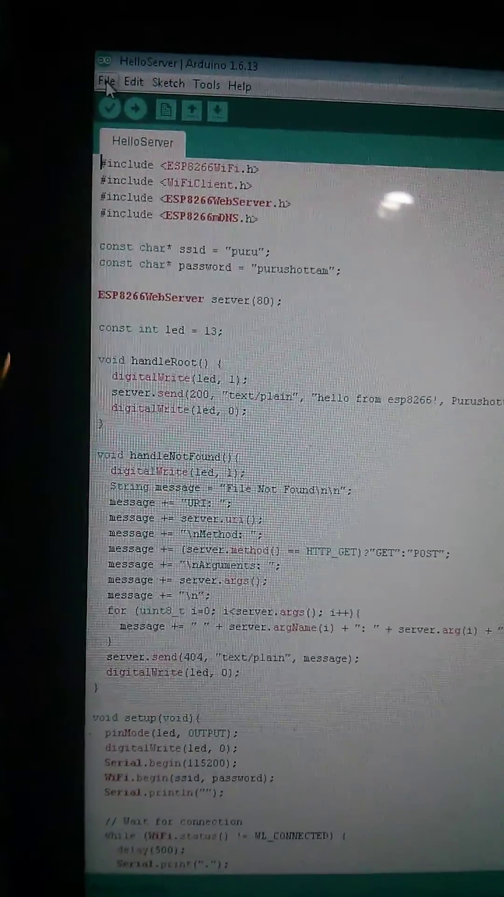
Step: Upload the HelloServer sketch via Sketch > Upload and confirm the Tools settings
click(204, 89)
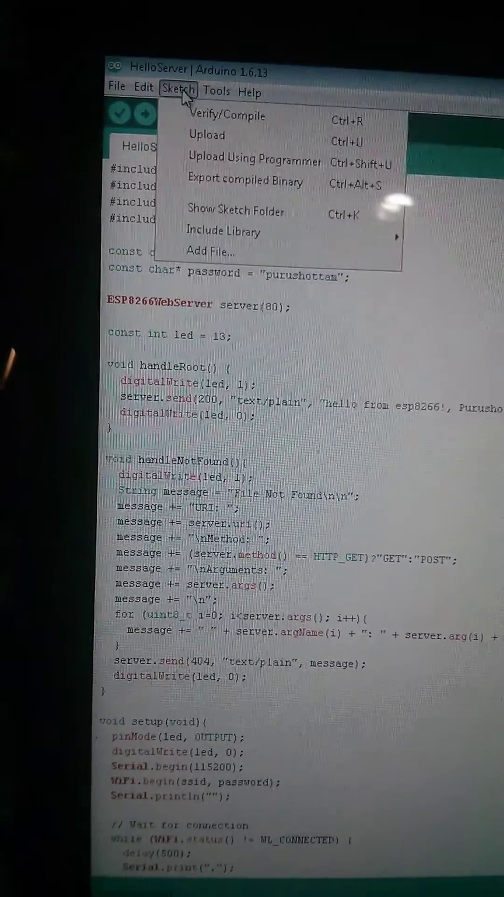
click(208, 132)
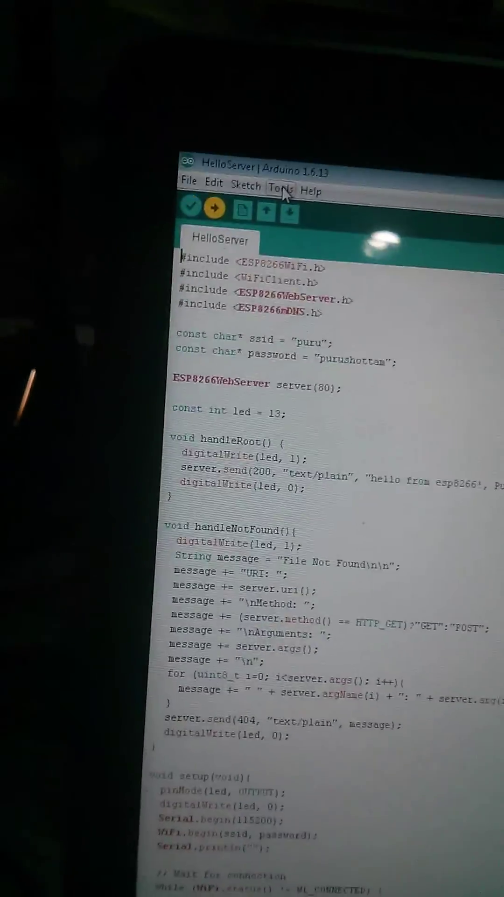
click(223, 100)
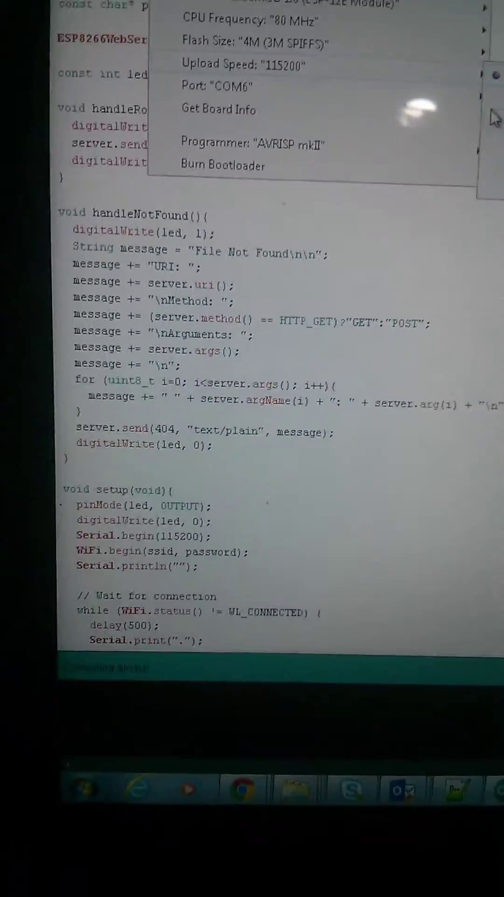
click(463, 308)
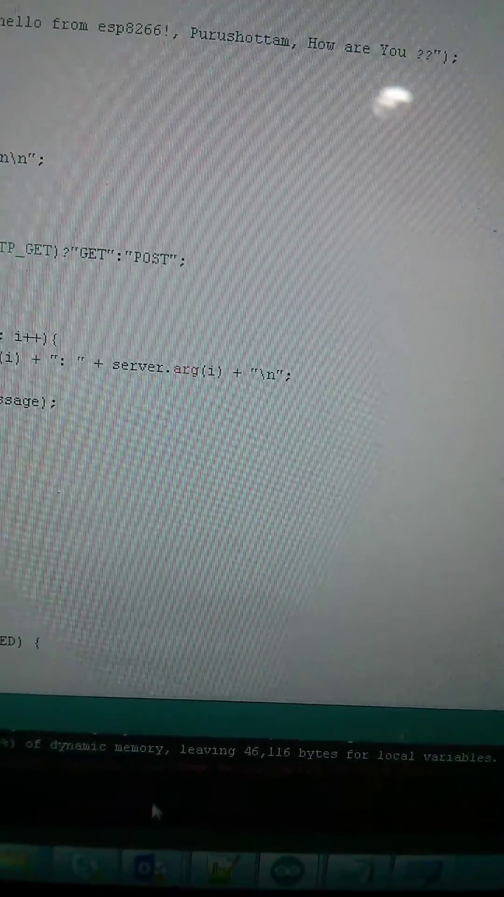
key(ctrl+u)
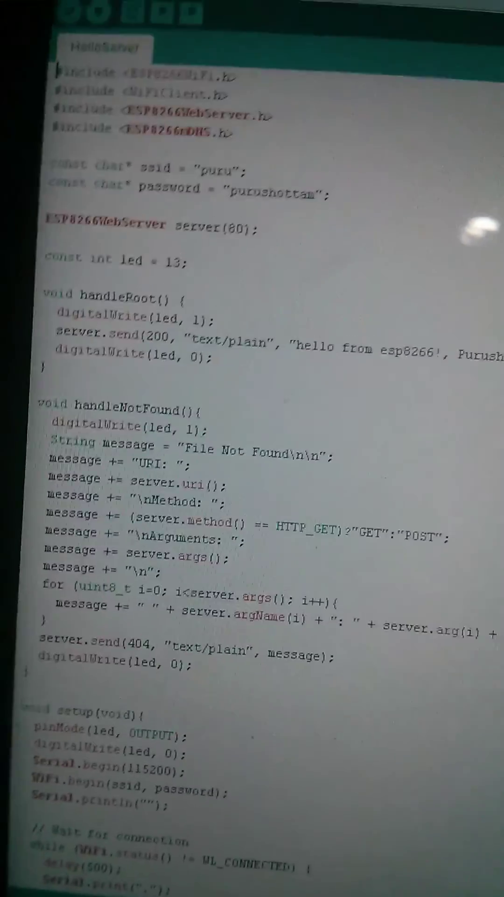
key(alt+t)
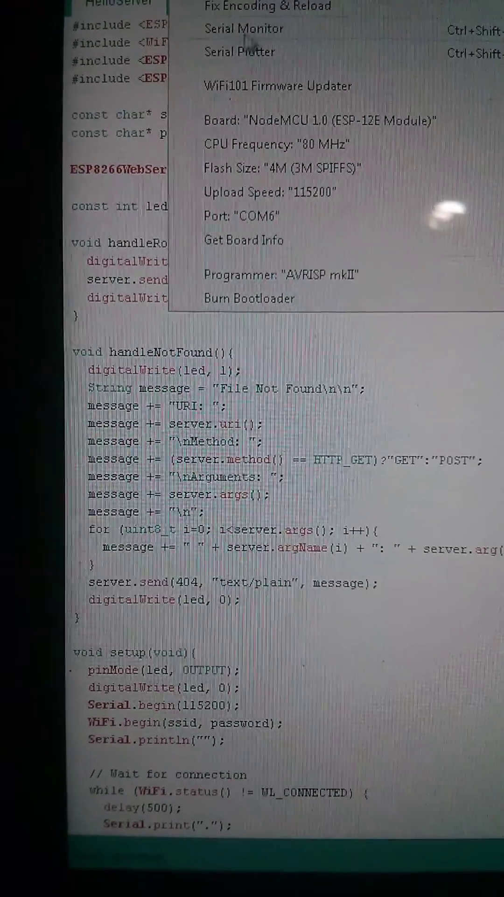
click(242, 20)
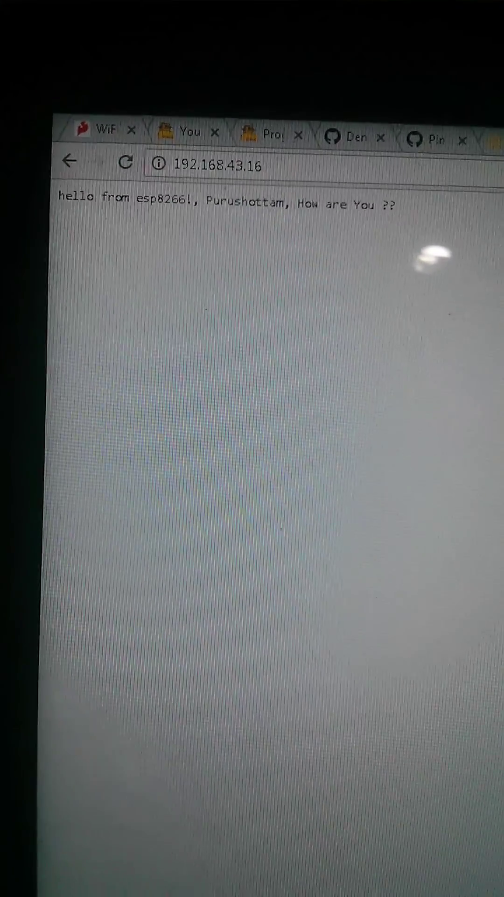
Step: Return from Chrome's hello page at 192.168.43.16 to the sketch window
key(alt+Tab)
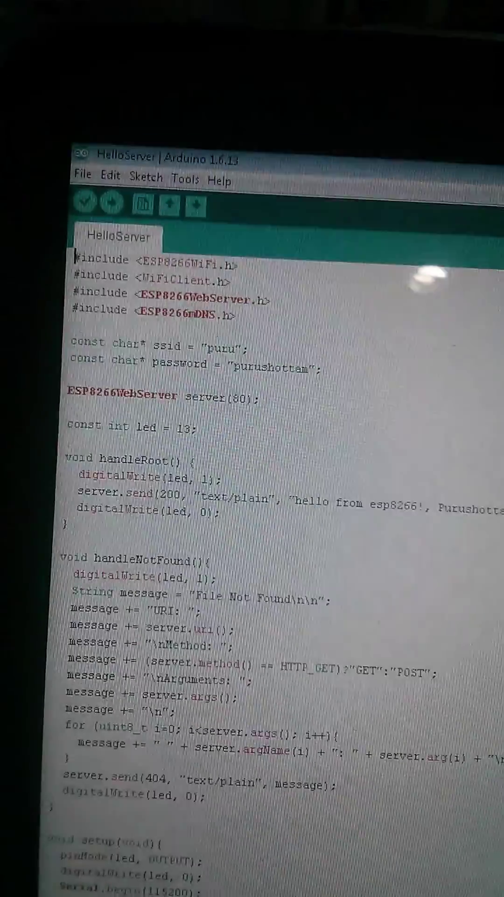